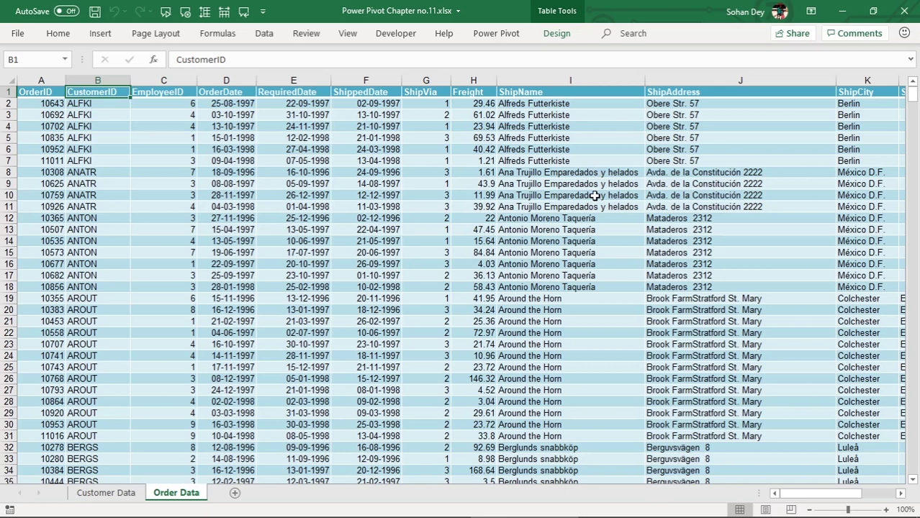
Step: Open the Power Pivot Manage window to view the data model with the OrderInfo table
left_click(398, 141)
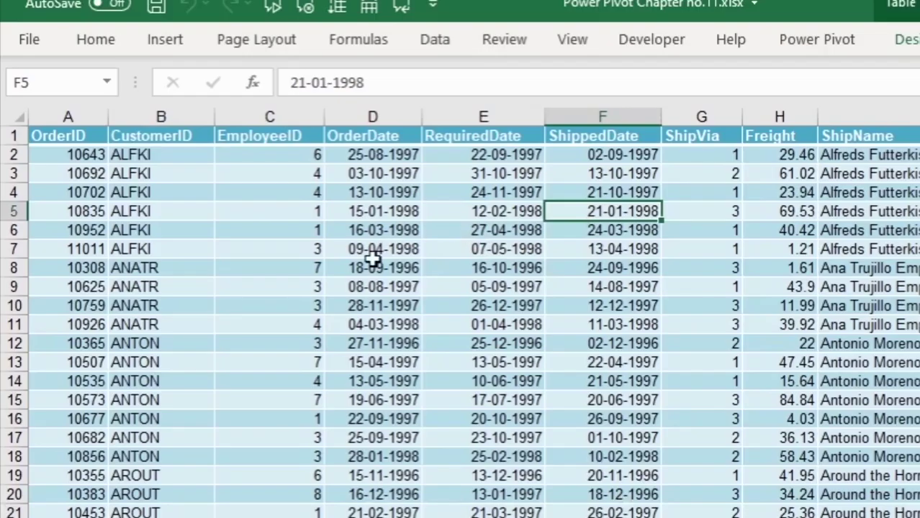
left_click(188, 182)
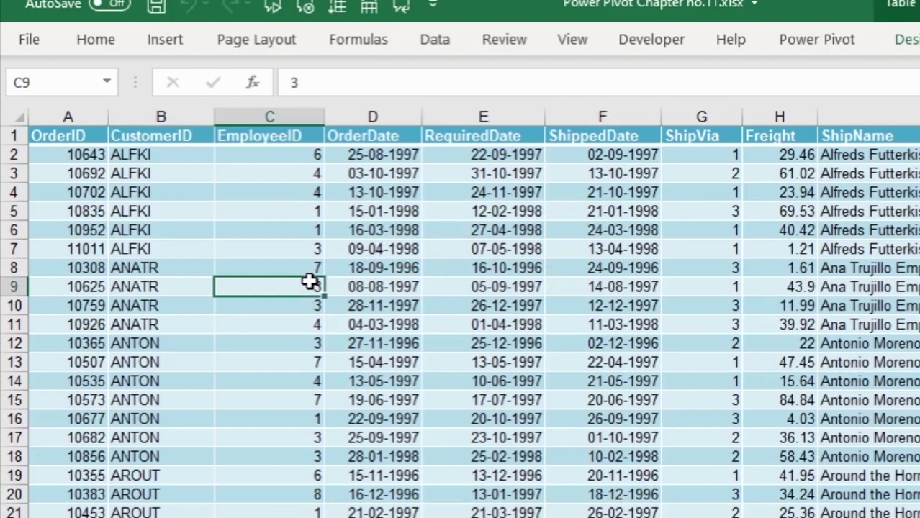
left_click(815, 43)
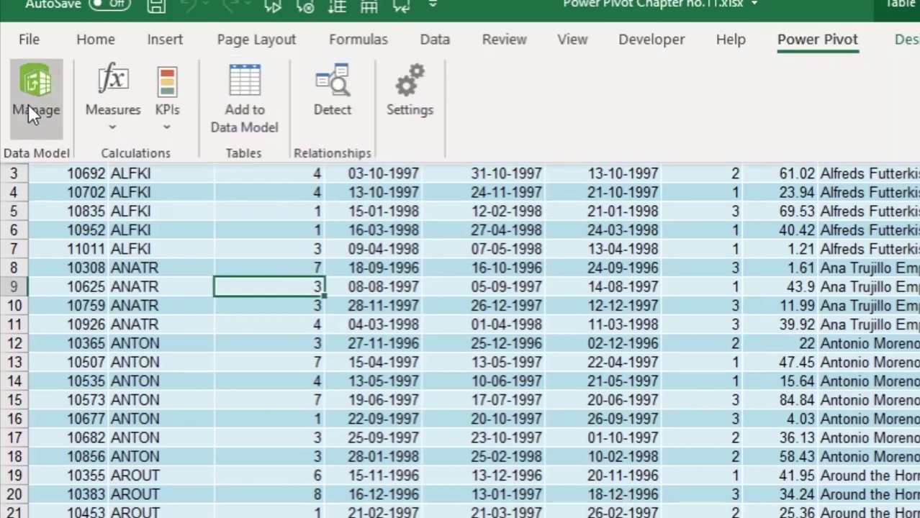
left_click(51, 77)
left_click(33, 88)
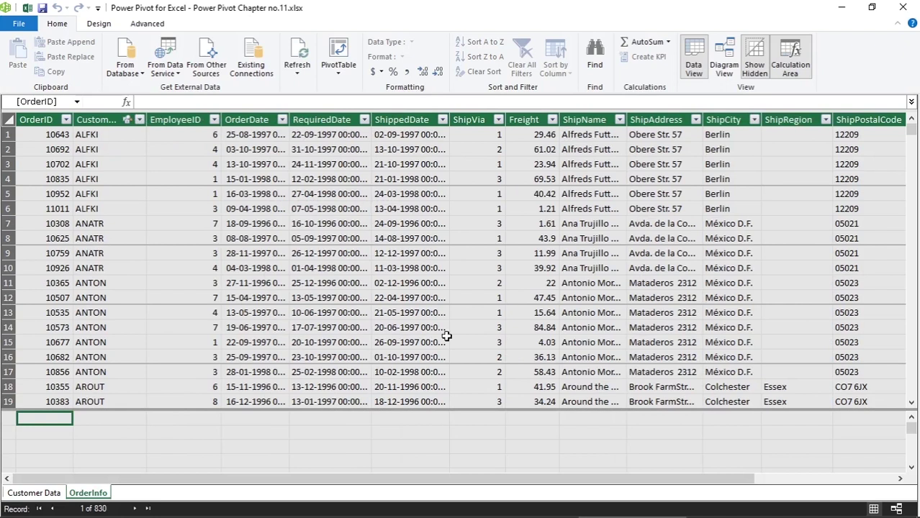
Step: Review the Customer Data and OrderInfo tables, then start a plain PivotTable from the data model
left_click(43, 495)
left_click(87, 494)
left_click(165, 205)
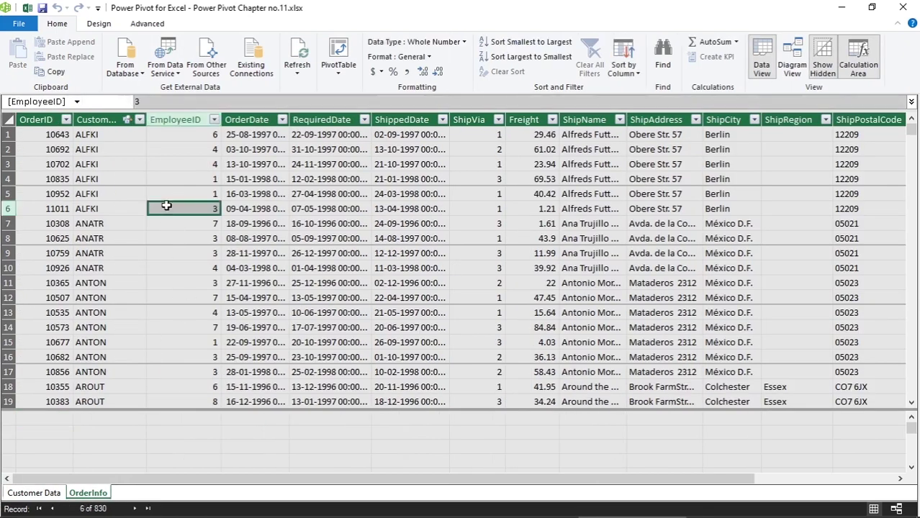
left_click(256, 150)
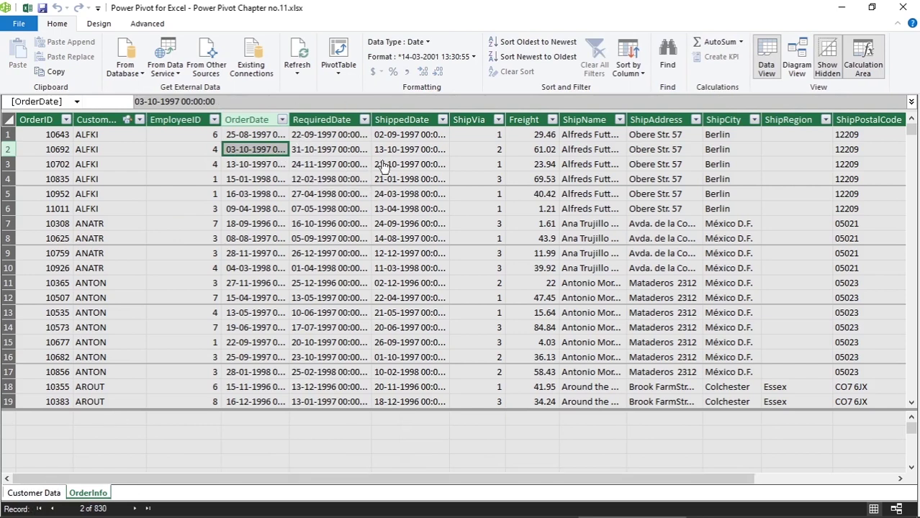
left_click(413, 167)
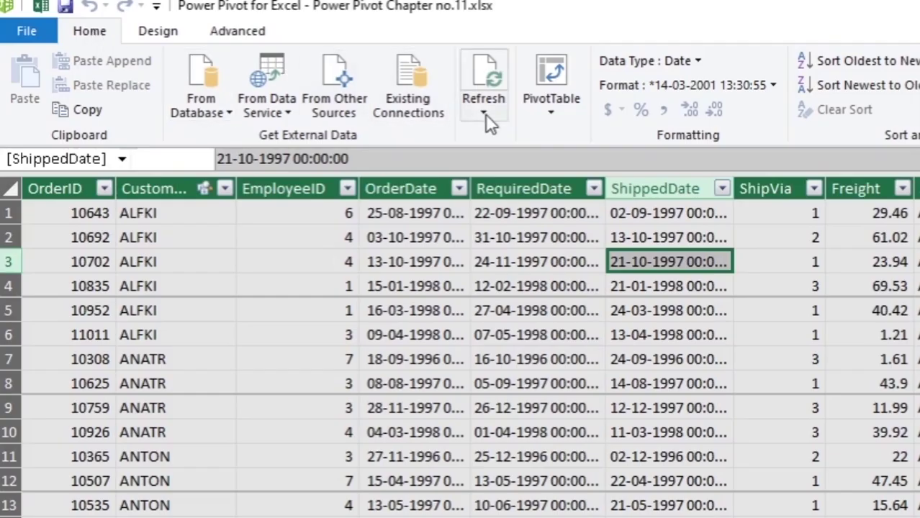
left_click(550, 115)
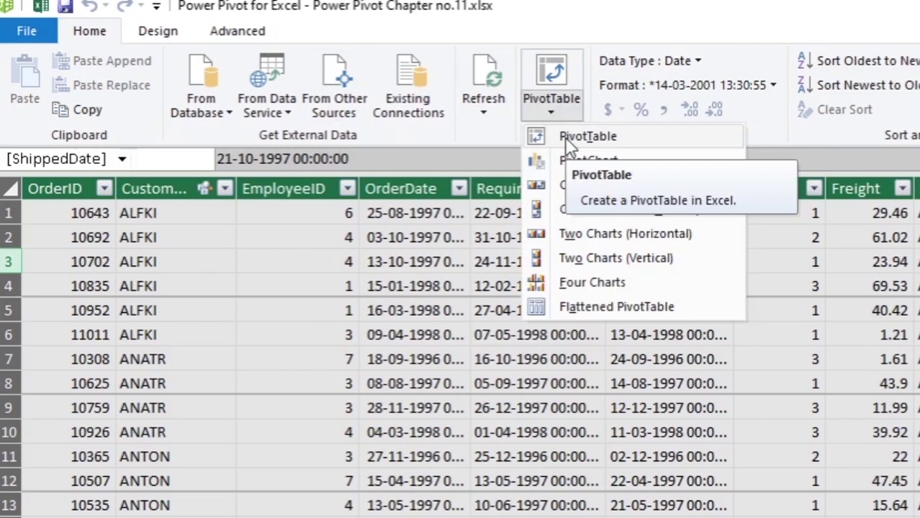
left_click(565, 137)
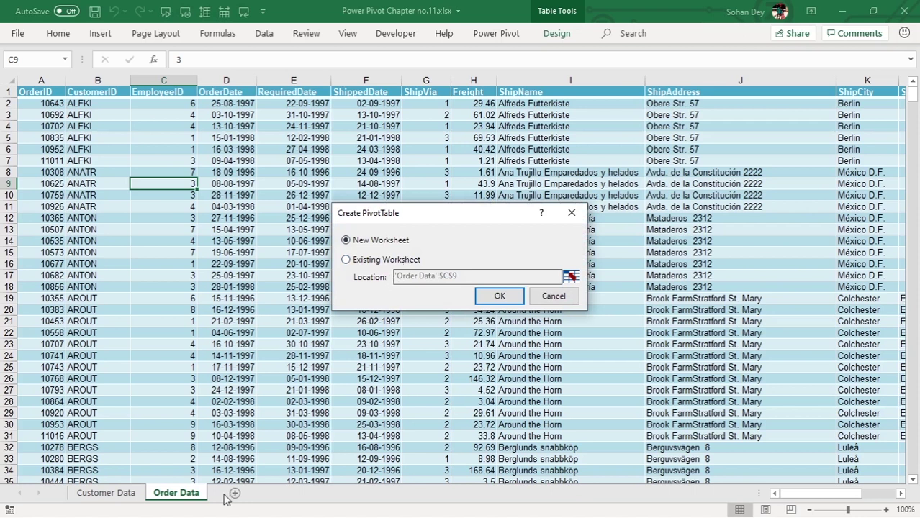
Step: Place the PivotTable on a new worksheet after Order Data, renamed 'Pivot table'
left_click(495, 301)
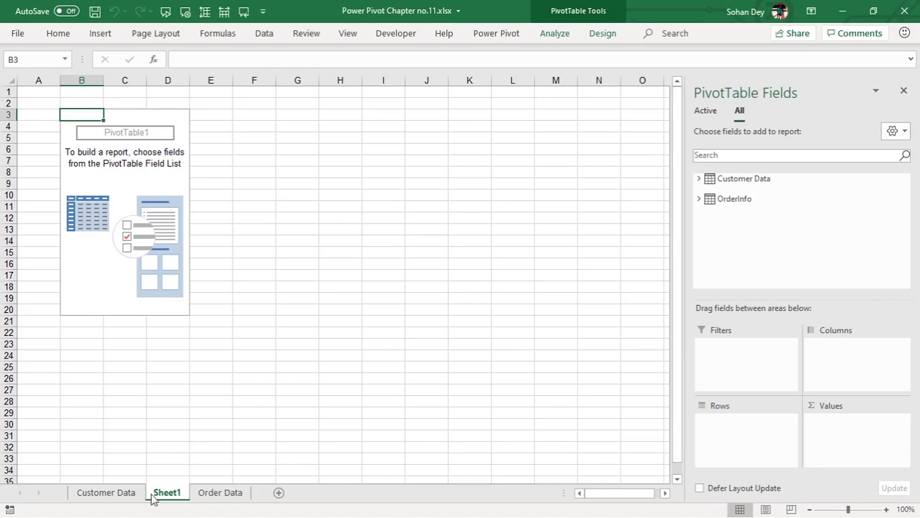
left_click_drag(176, 496, 257, 493)
double_click(232, 495)
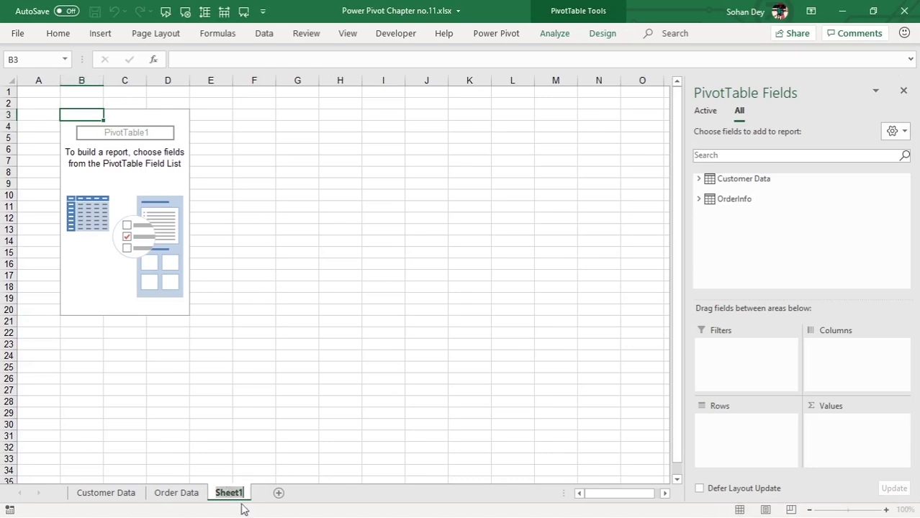
type("Pivot table")
left_click(125, 172)
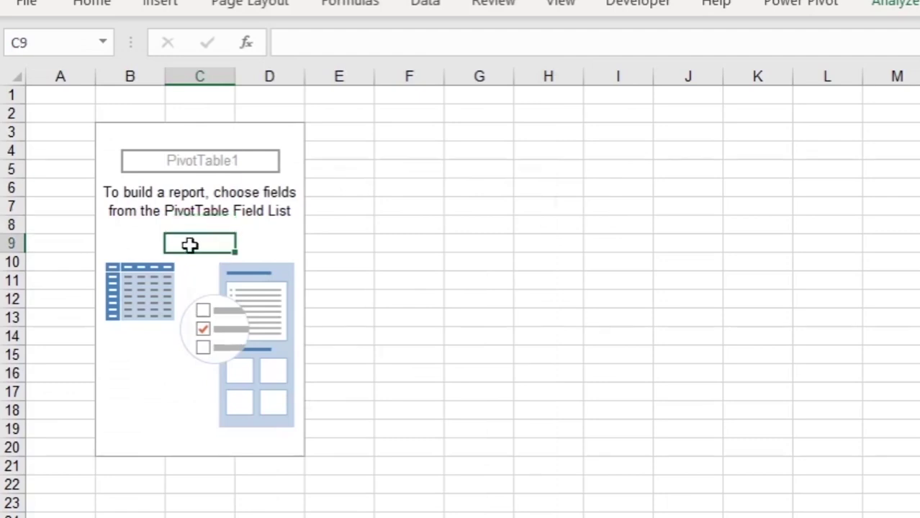
Step: Turn on Classic PivotTable layout in the PivotTable Options Display settings
right_click(120, 187)
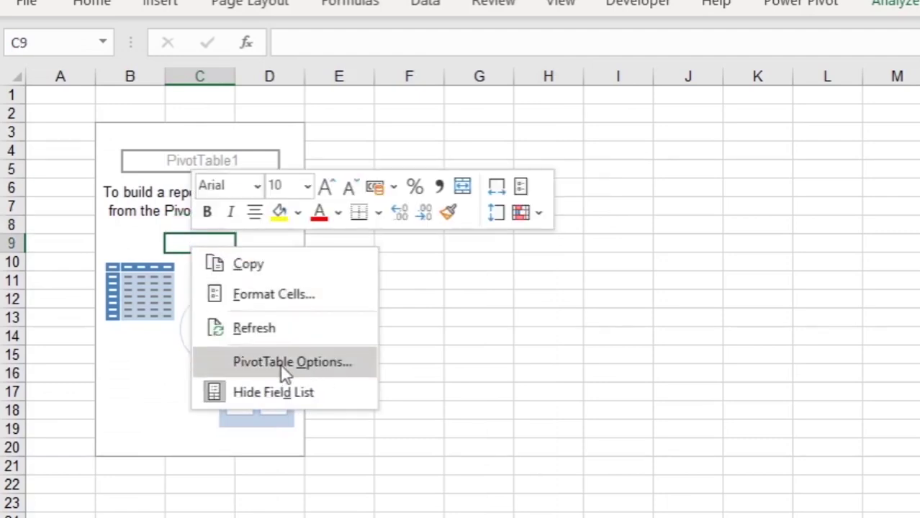
left_click(284, 365)
left_click(283, 178)
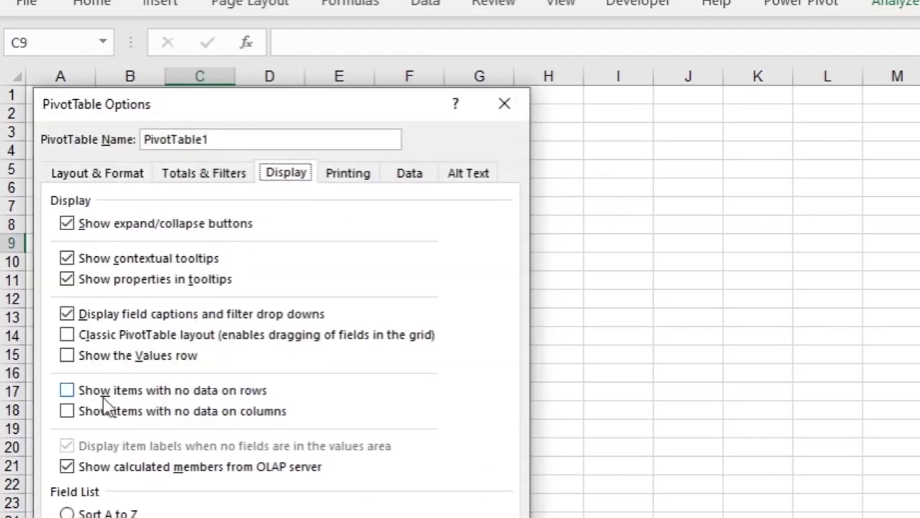
left_click(81, 343)
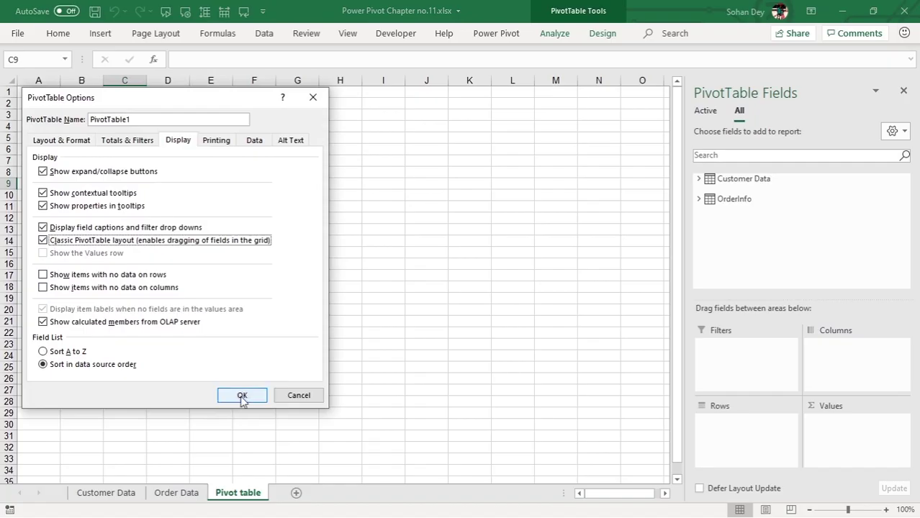
left_click(242, 397)
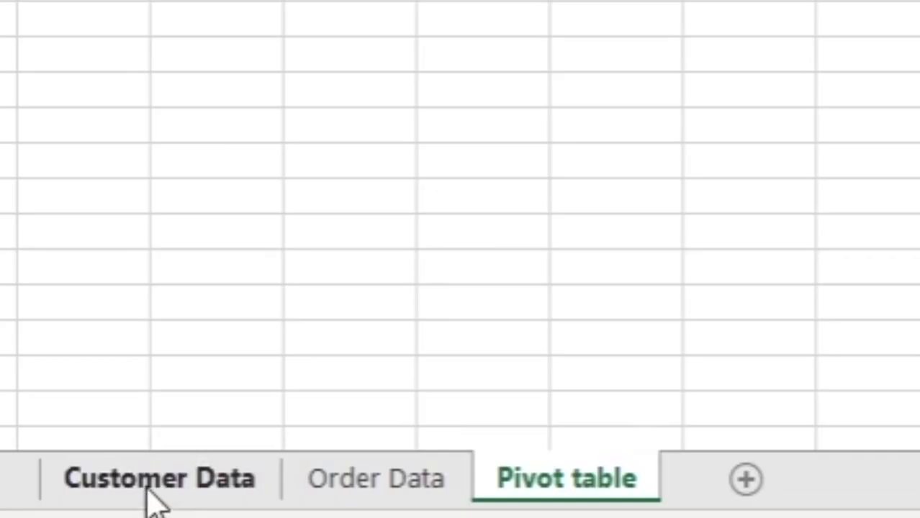
Step: Check the Customer Data and Order Data sheets' columns before building the pivot
left_click(104, 495)
left_click(181, 495)
left_click(225, 492)
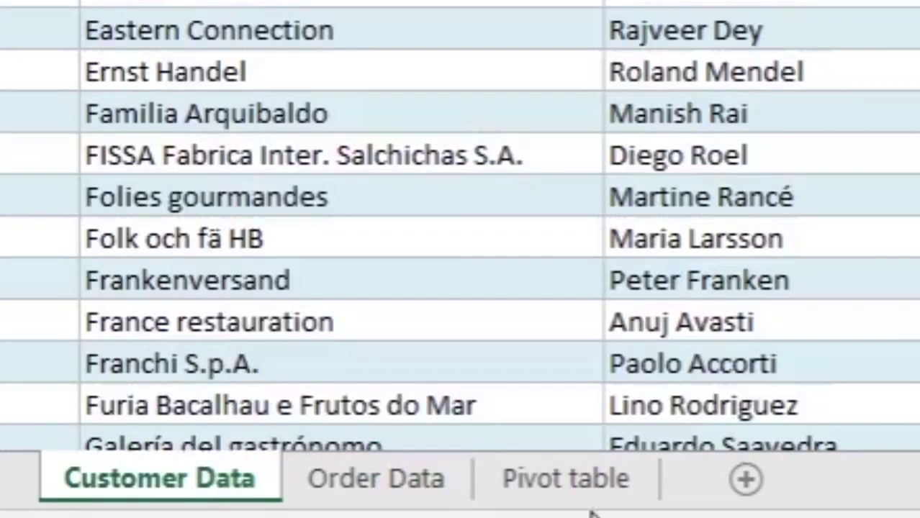
left_click(647, 476)
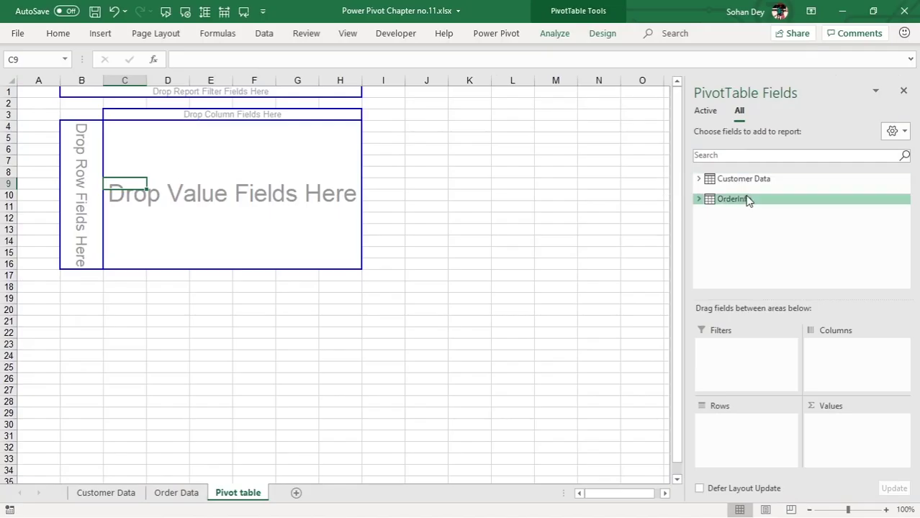
scroll(770, 230, "up", 1)
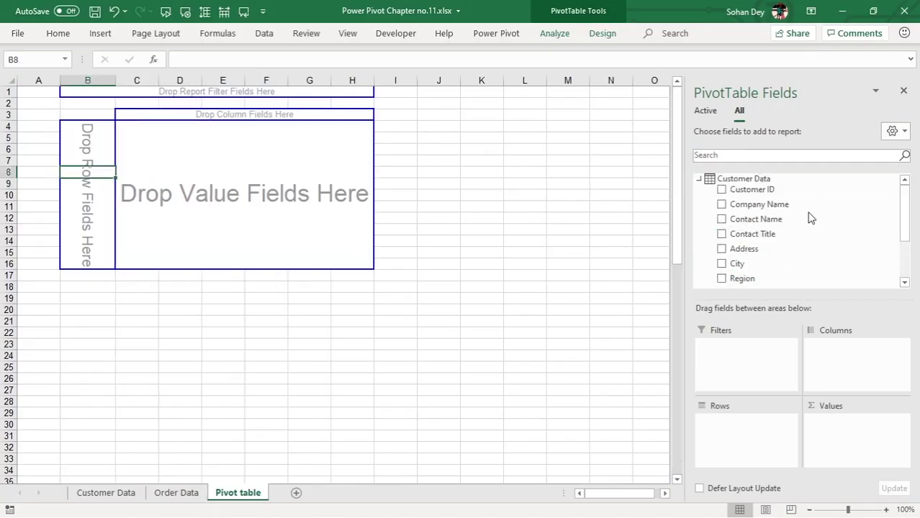
left_click(86, 496)
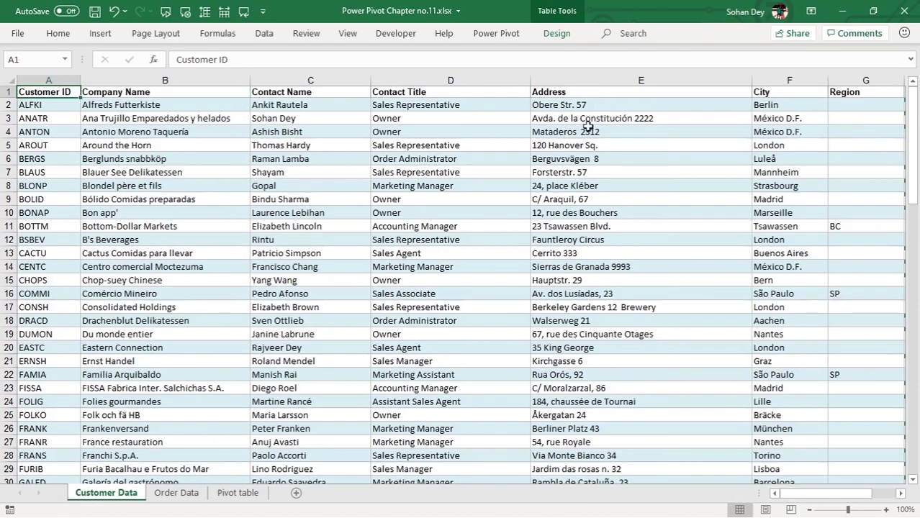
left_click(238, 493)
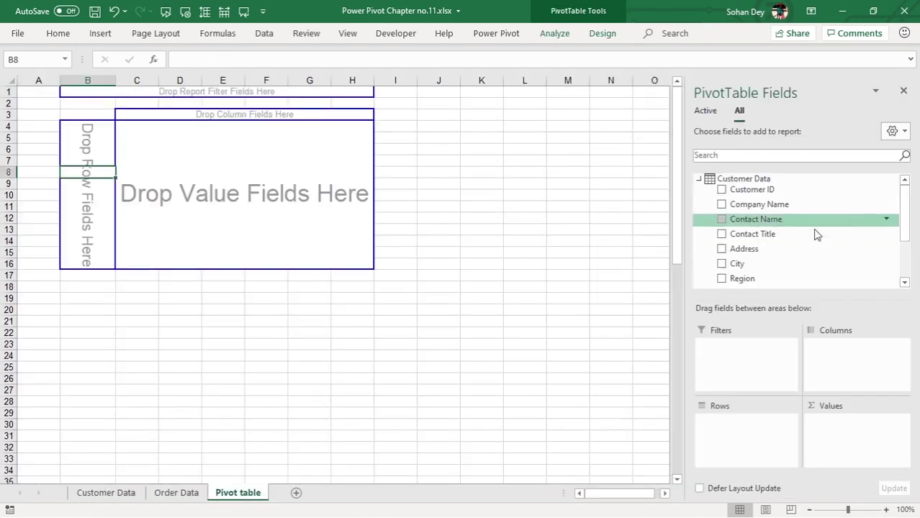
Step: Put the Country field in the PivotTable rows, listing Argentina to Venezuela with a Grand Total
scroll(837, 223, "down", 2)
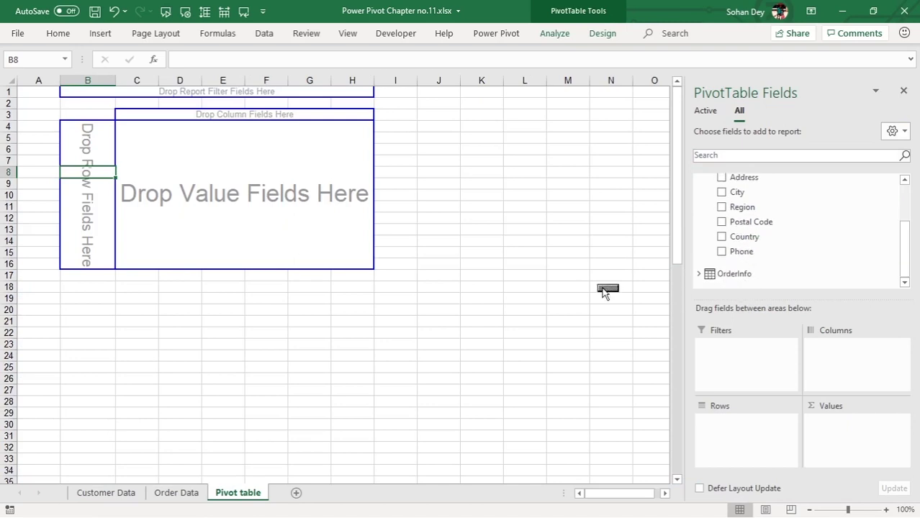
left_click_drag(673, 301, 109, 164)
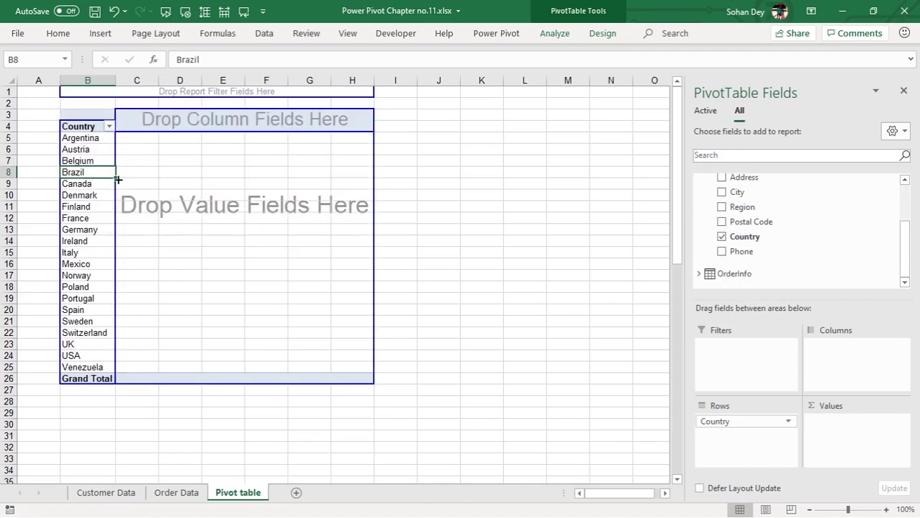
scroll(251, 273, "up", 3, "ctrl")
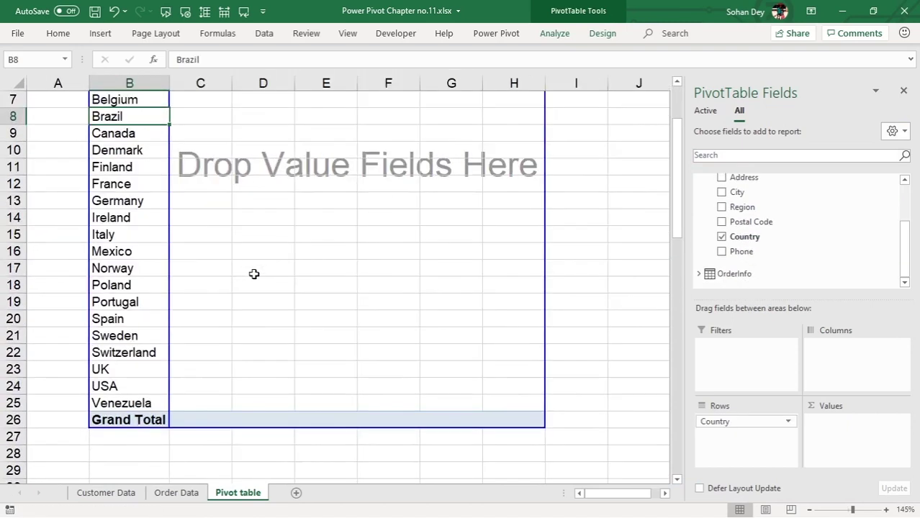
scroll(256, 275, "up", 2)
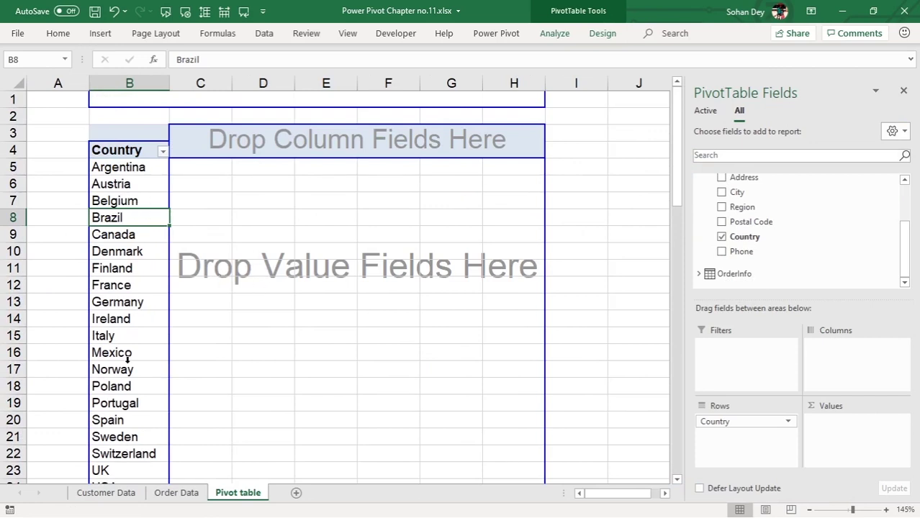
Step: Swap the expanded Customer Data fields for OrderInfo's, checking the Order Data sheet headers
scroll(785, 227, "up", 3)
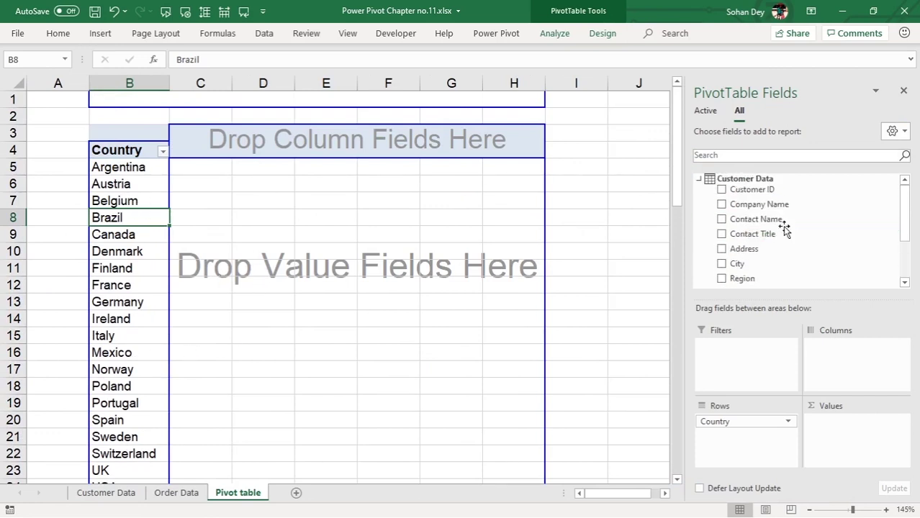
left_click(699, 179)
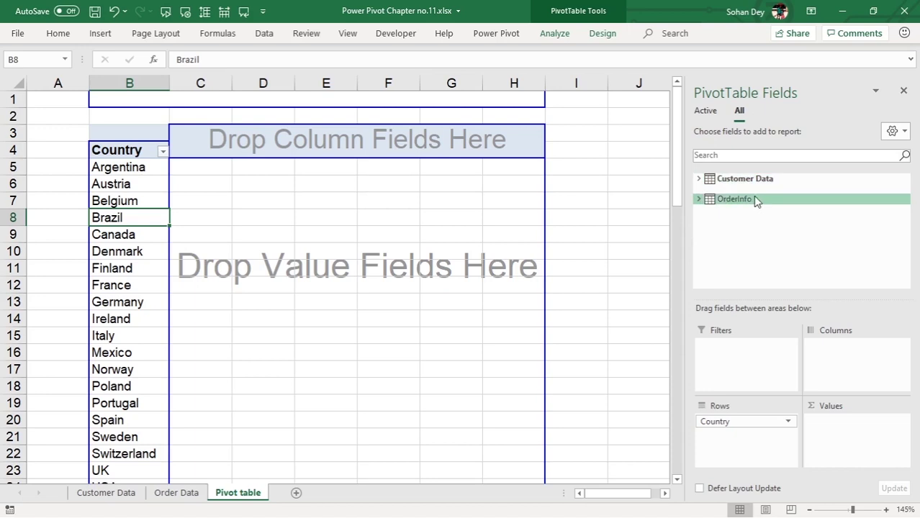
left_click(698, 199)
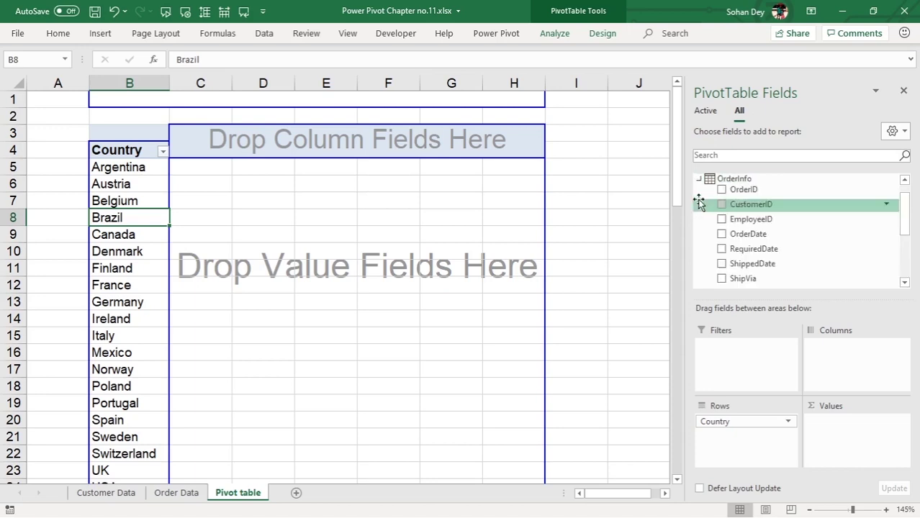
left_click(175, 493)
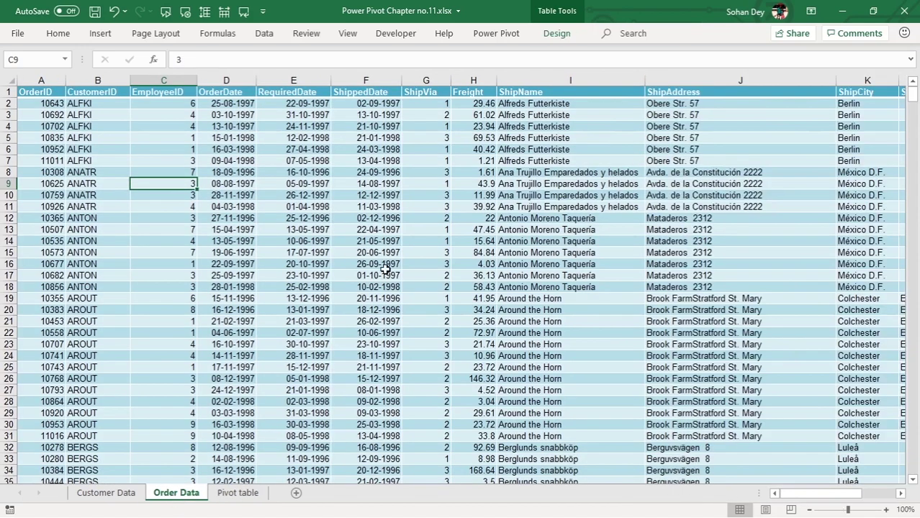
left_click(20, 93)
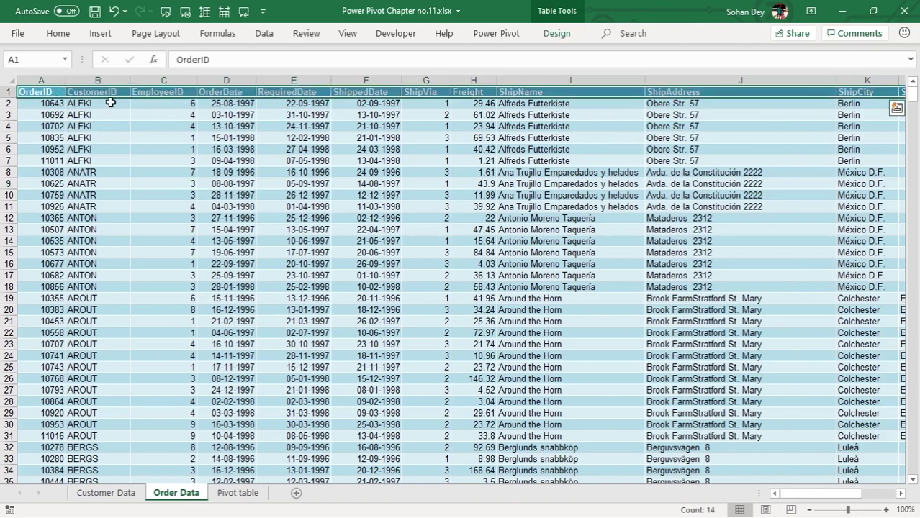
left_click(242, 92)
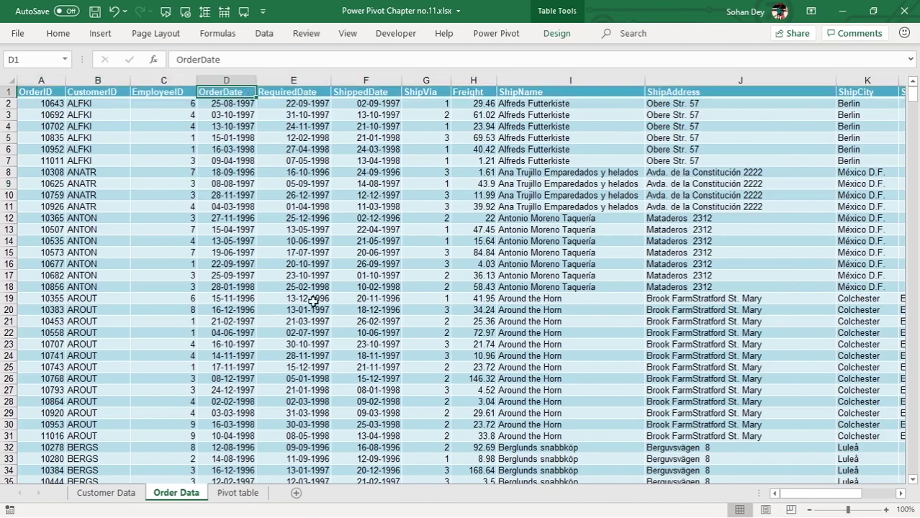
left_click(240, 496)
scroll(788, 236, "down", 3)
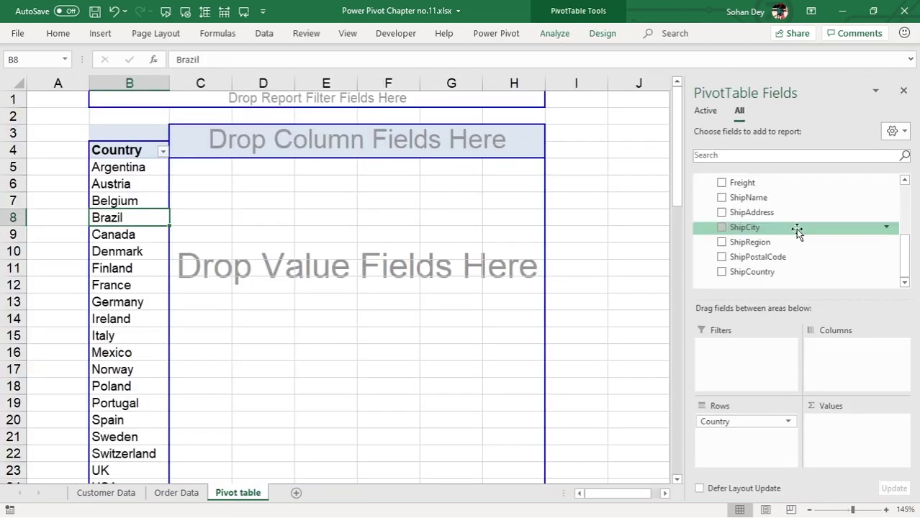
Step: Add Freight to Values, giving sums like 598.58 for Argentina and 11216.58 for Germany
scroll(798, 229, "up", 1)
left_click_drag(742, 230, 249, 240)
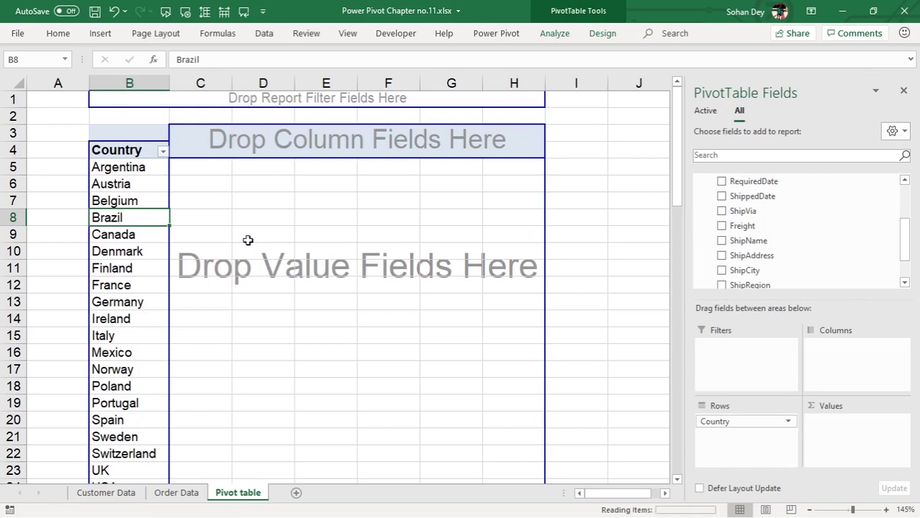
left_click(220, 171)
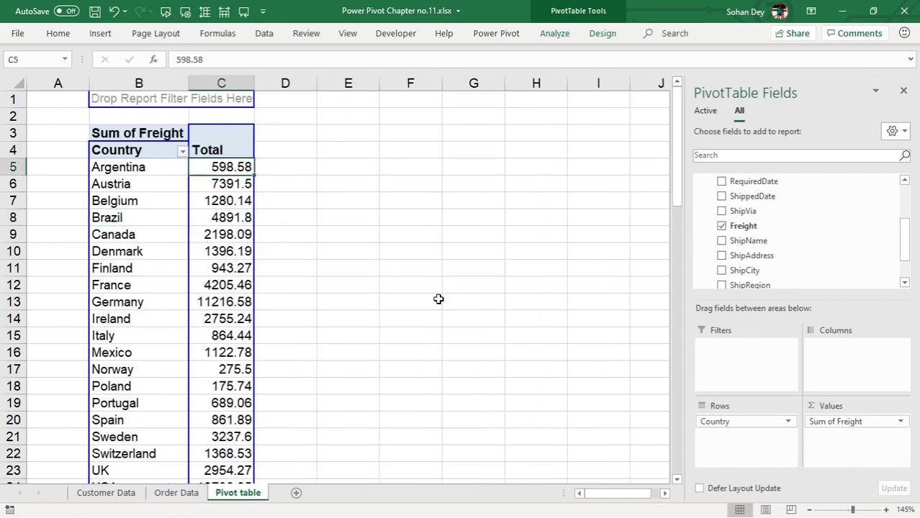
scroll(827, 221, "up", 2)
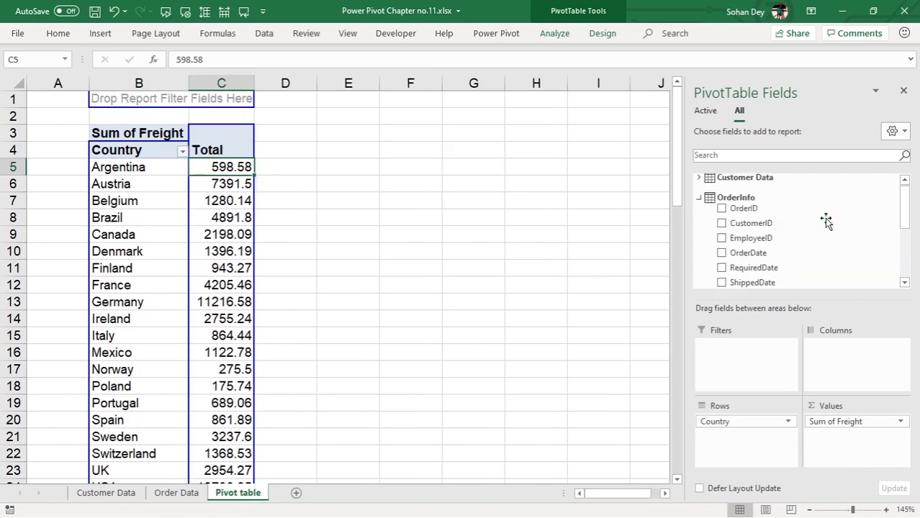
left_click(698, 198)
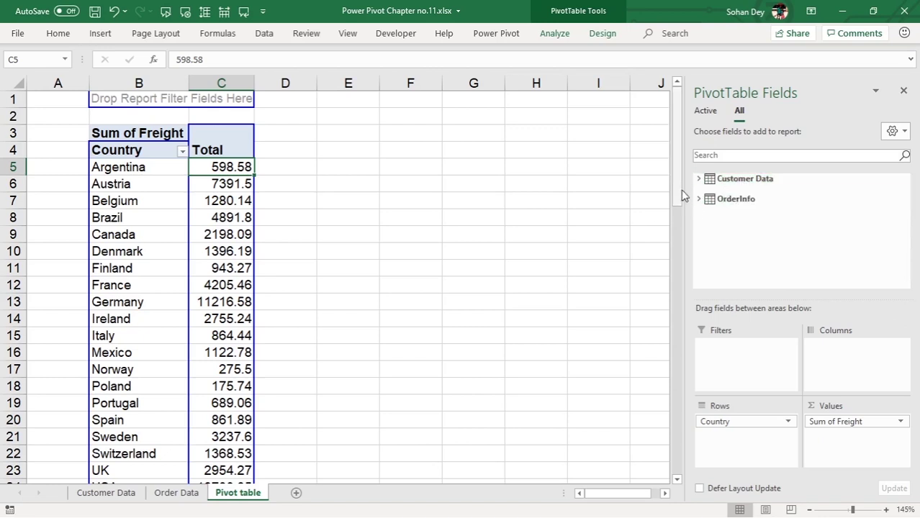
left_click(134, 201)
left_click(216, 205)
left_click(144, 234)
left_click(140, 292)
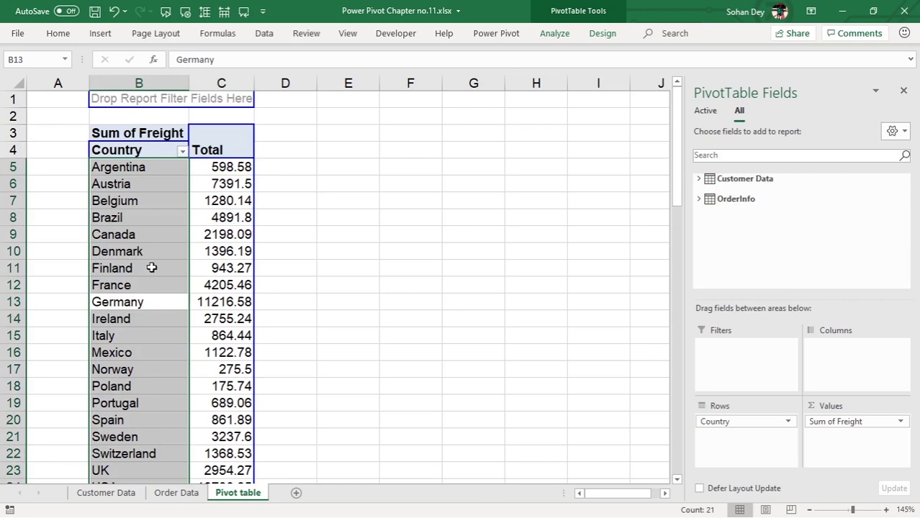
left_click(152, 267)
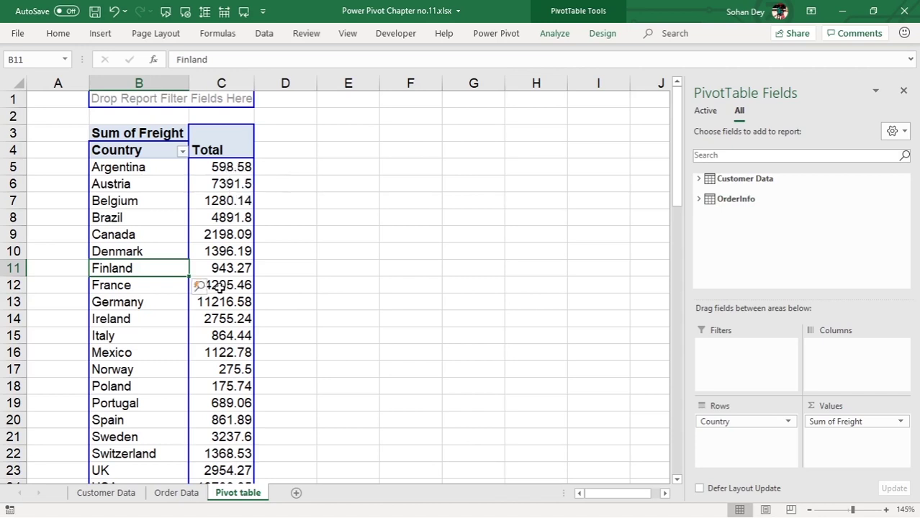
left_click(231, 167)
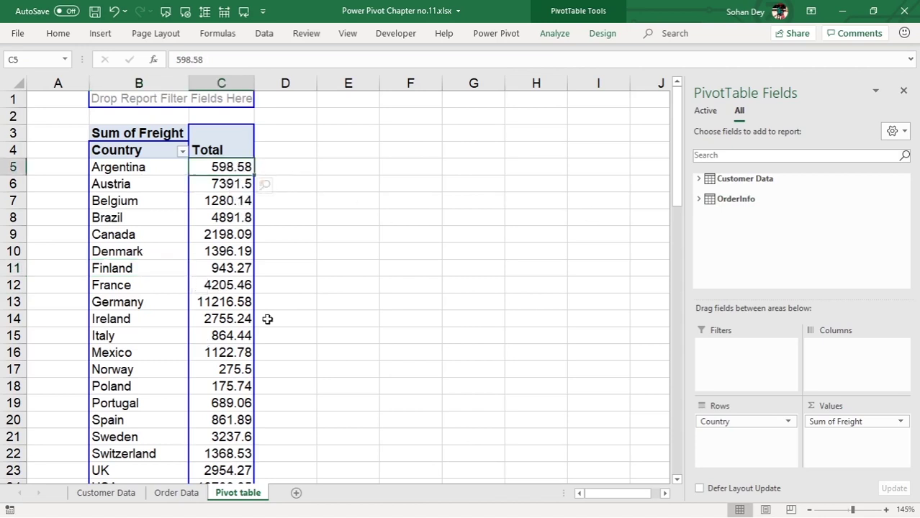
scroll(276, 312, "down", 2)
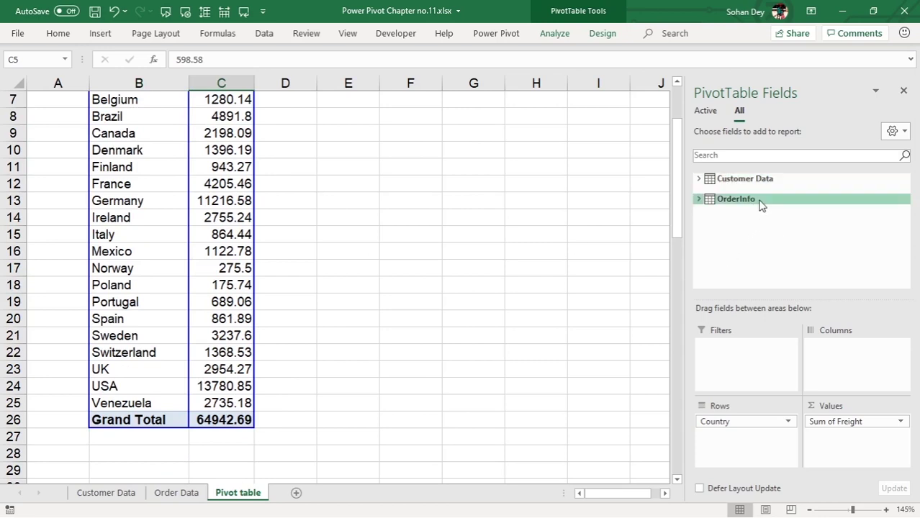
scroll(194, 239, "up", 2)
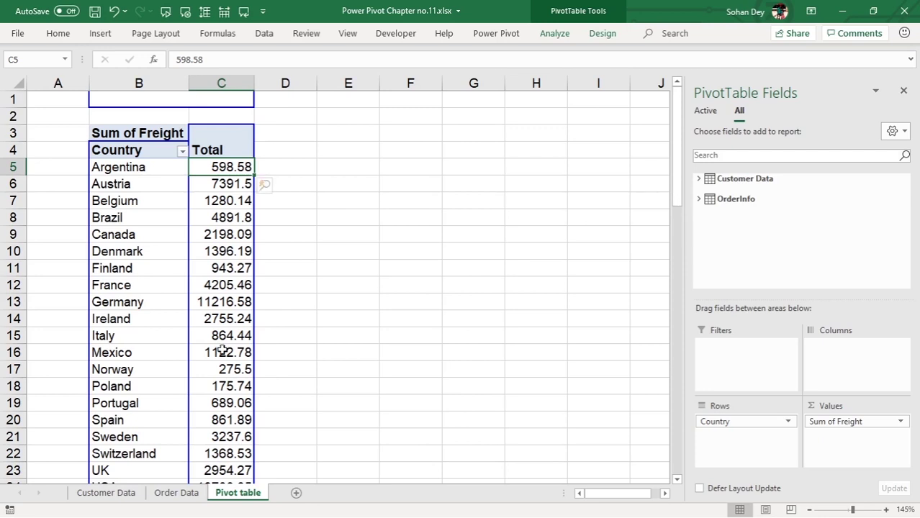
left_click(133, 494)
left_click(161, 494)
left_click(238, 495)
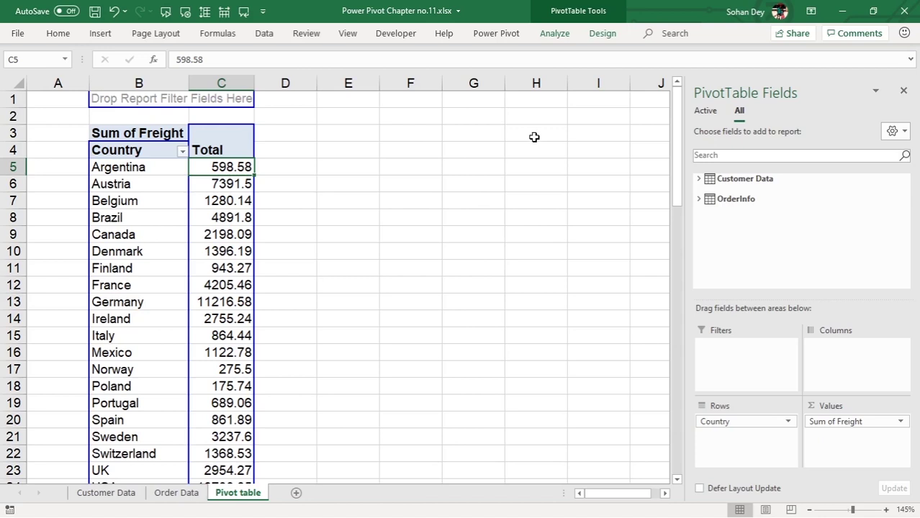
left_click(204, 251)
left_click(130, 220)
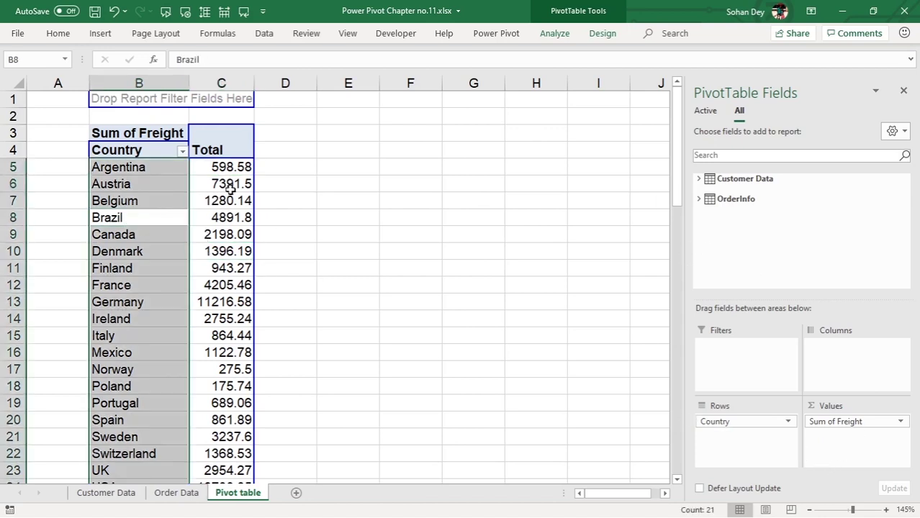
left_click(192, 197)
left_click(192, 198)
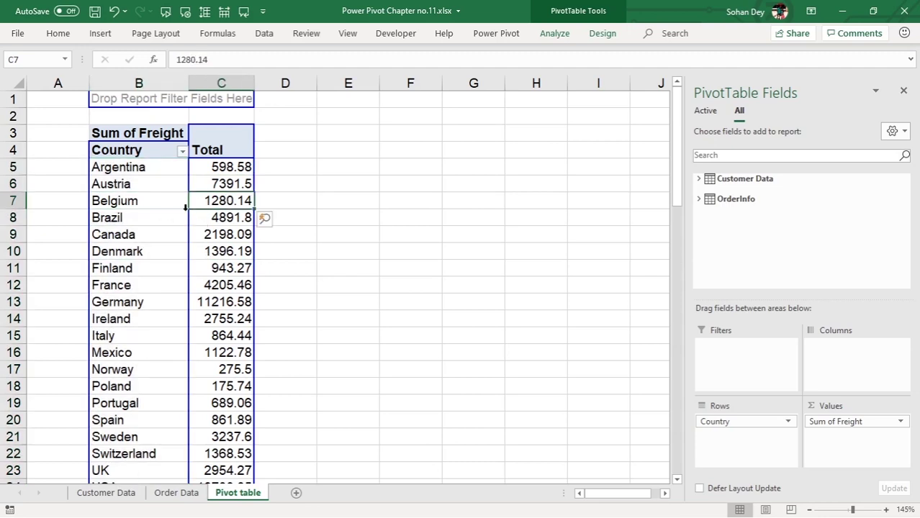
mouse_move(237, 196)
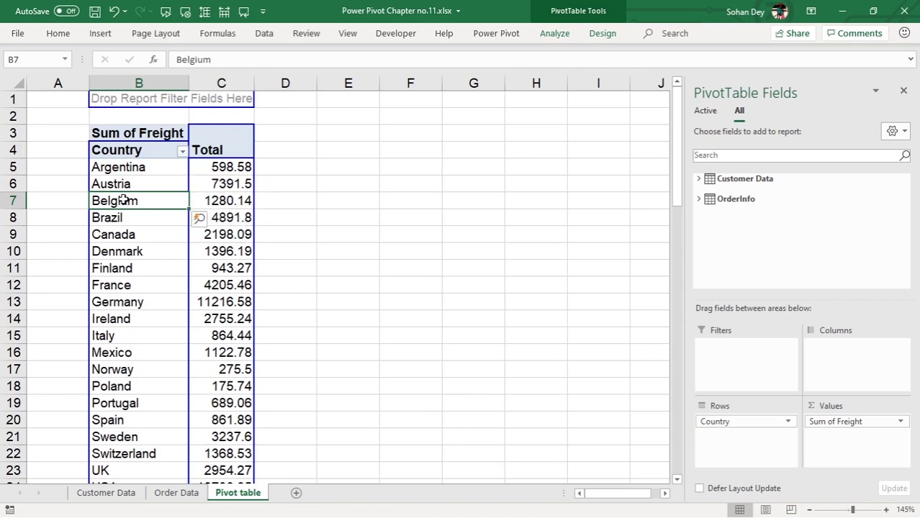
left_click(223, 200)
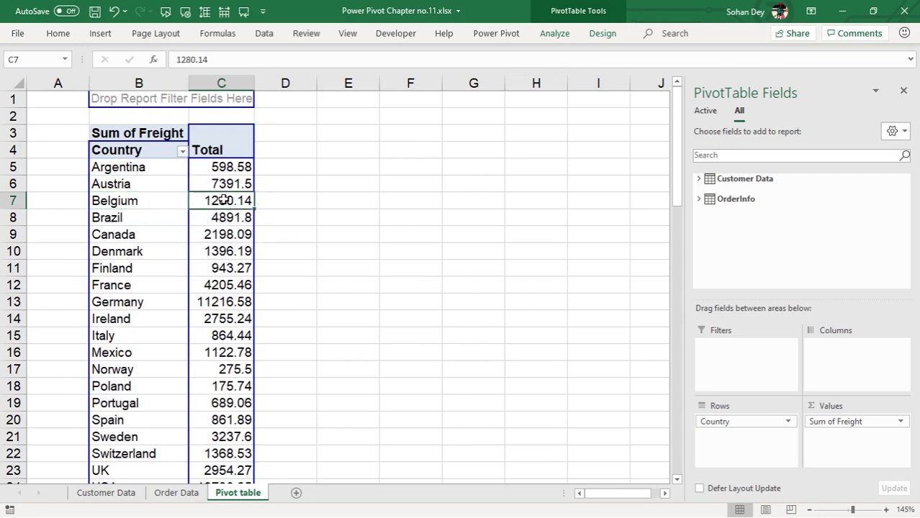
left_click(159, 204)
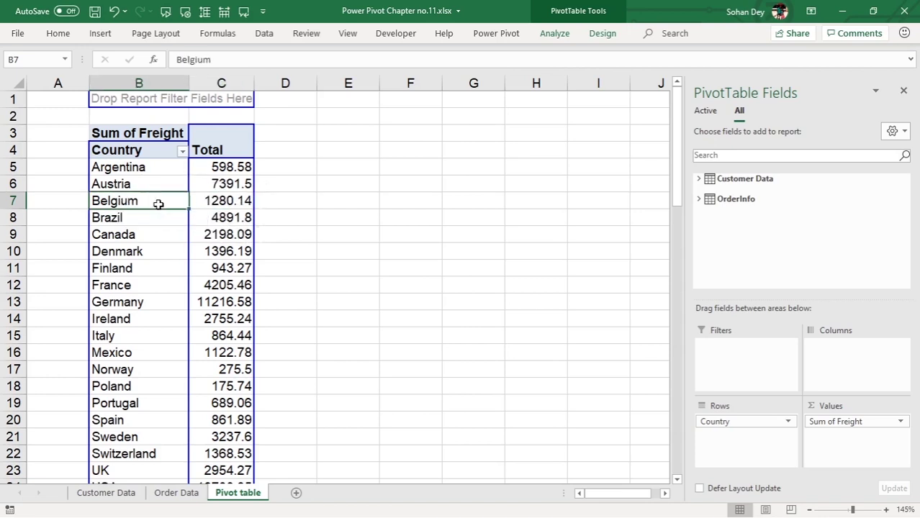
left_click(215, 201)
left_click(166, 207)
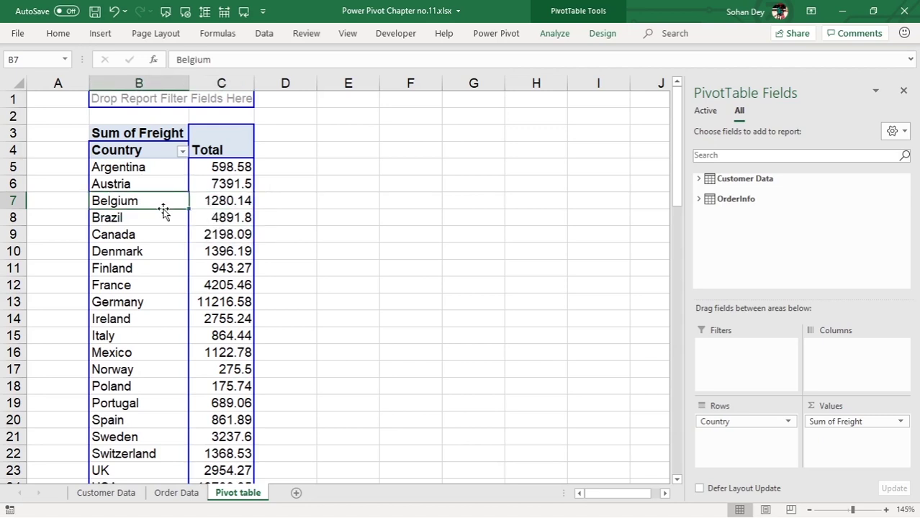